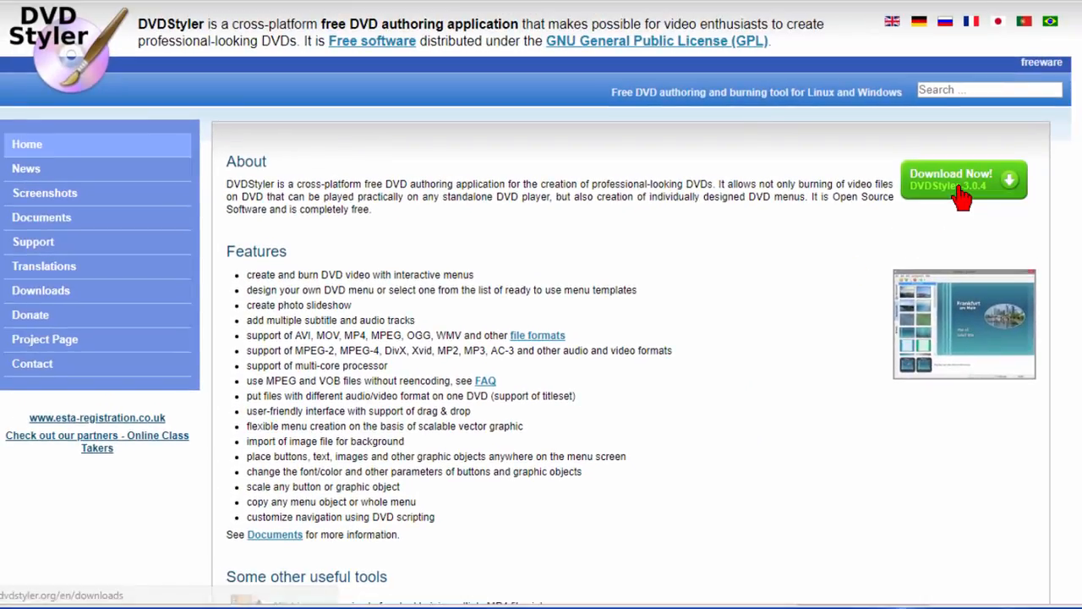
# Open the download page for DVDStyler 3.0.4
pyautogui.click(962, 196)
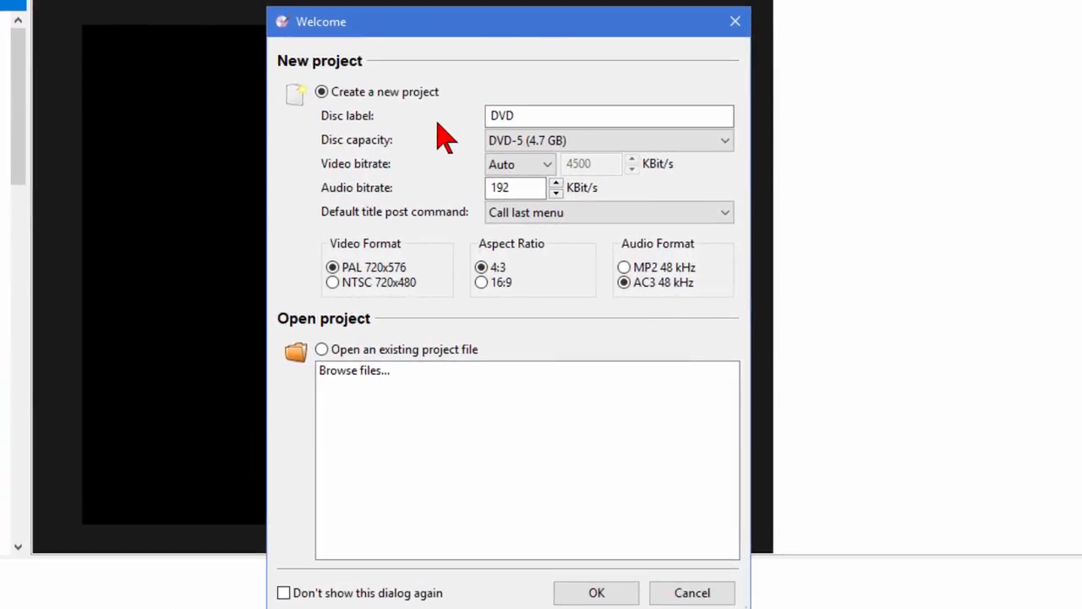
# Label the new project's disc KEYWEST and set its default title post command to Play next title
pyautogui.click(567, 157)
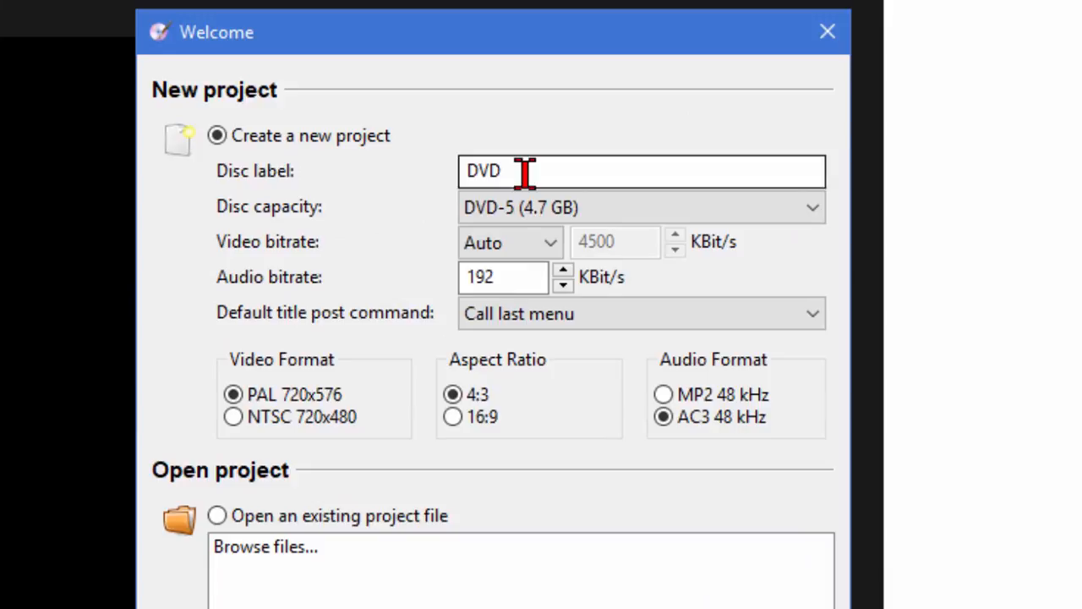
pyautogui.moveTo(528, 116); pyautogui.dragTo(477, 119)
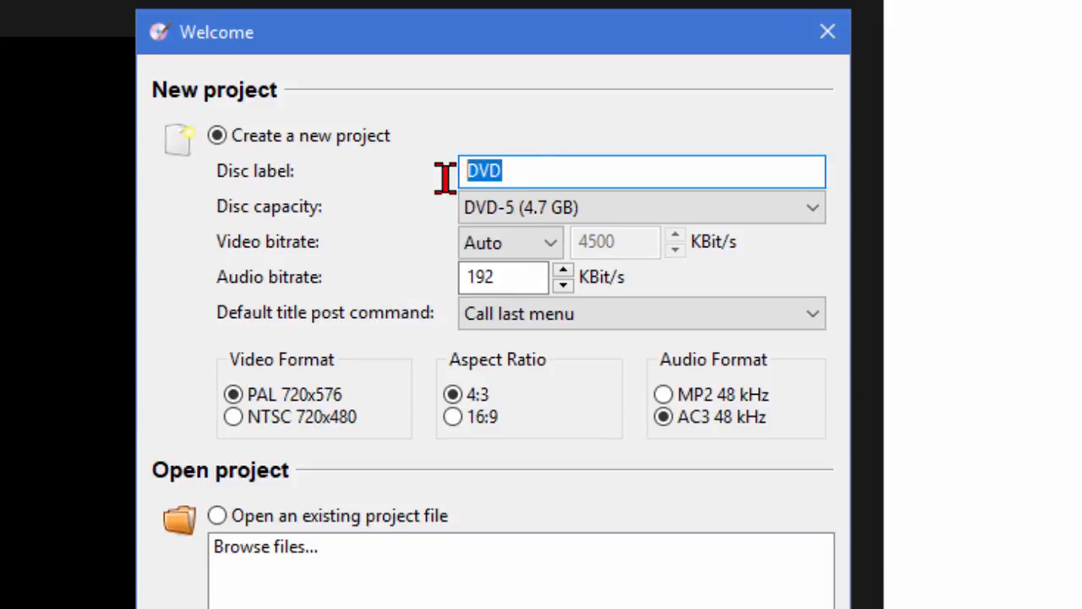
pyautogui.write('KEYWEST')
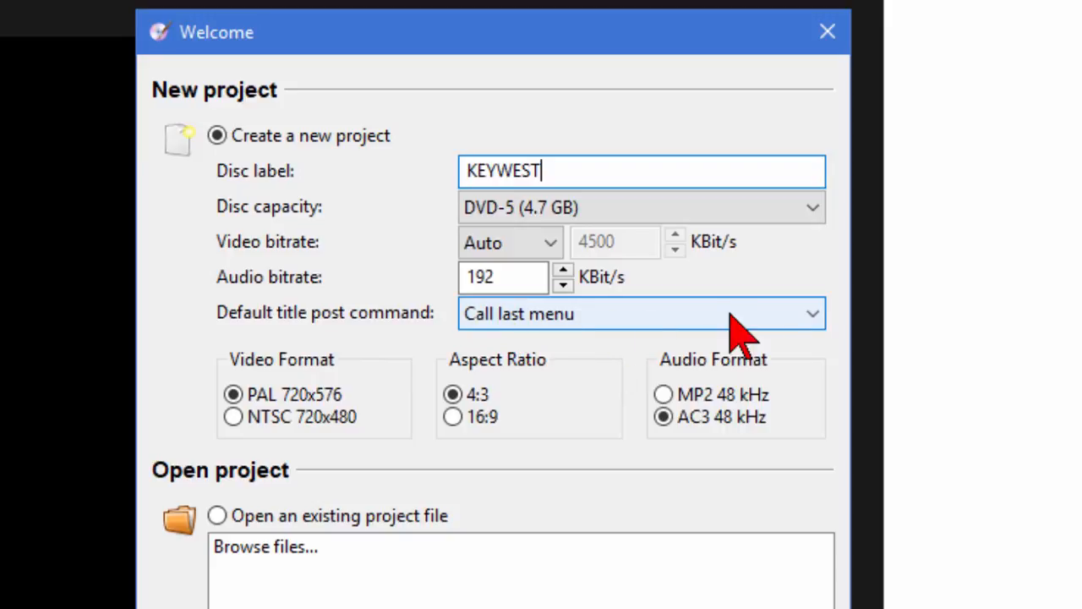
pyautogui.click(807, 318)
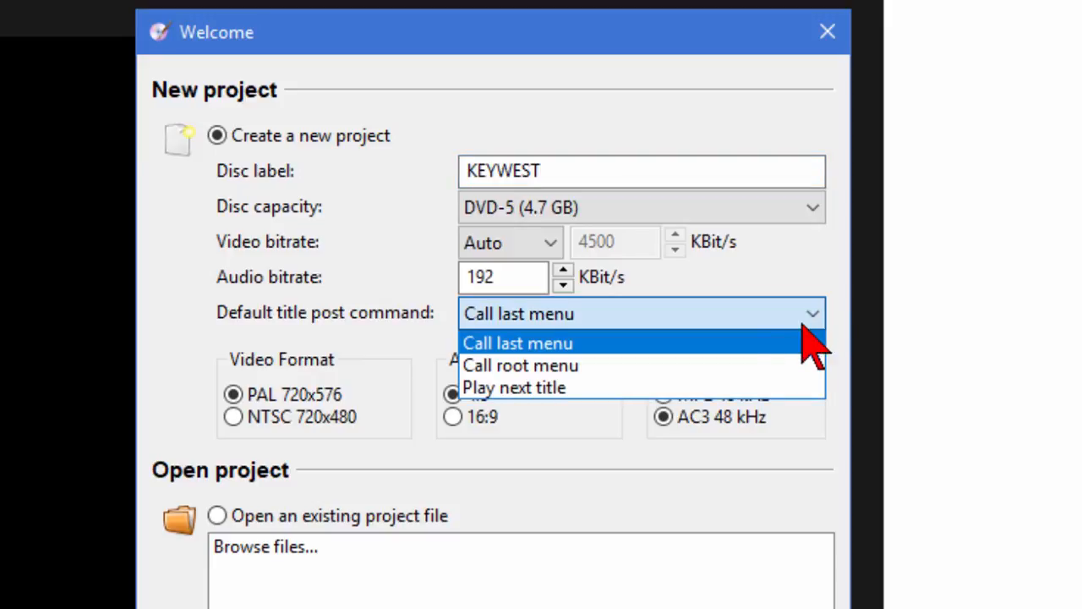
pyautogui.click(630, 391)
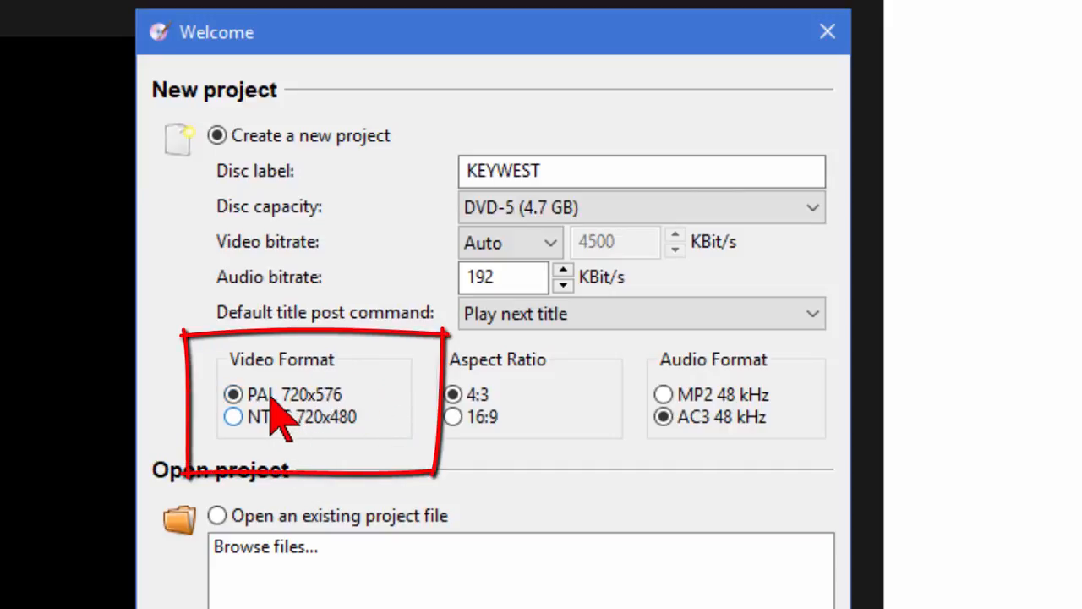
# Create the new project with NTSC 720x480 video format and a 16:9 aspect ratio
pyautogui.click(234, 417)
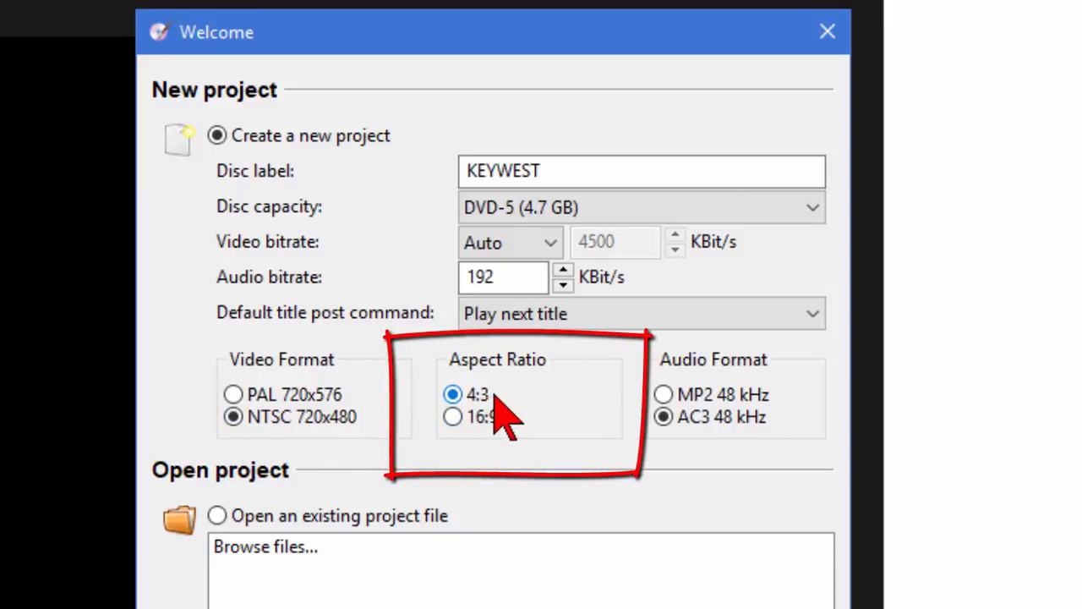
pyautogui.click(454, 417)
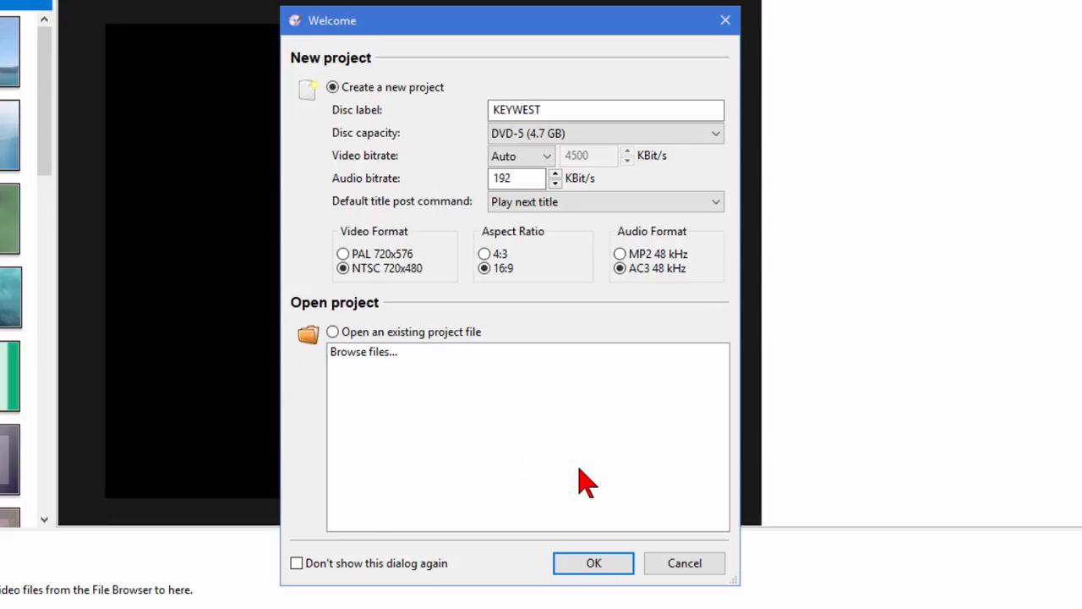
pyautogui.click(594, 564)
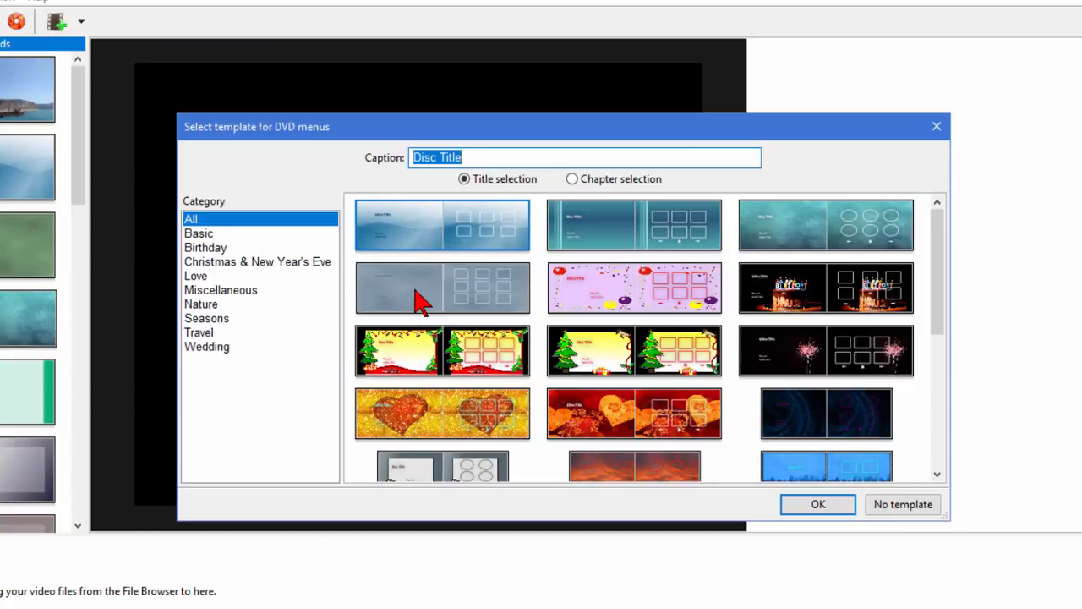
# Apply the light blue wave DVD menu template and change its disc title text to "Key West Videos"
pyautogui.doubleClick(403, 242)
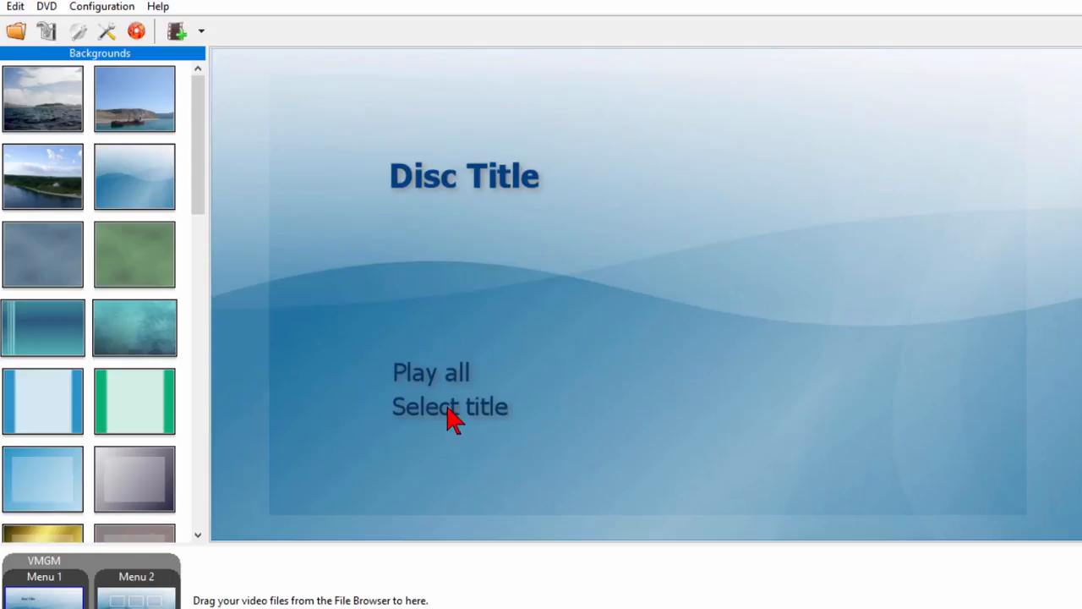
pyautogui.doubleClick(443, 187)
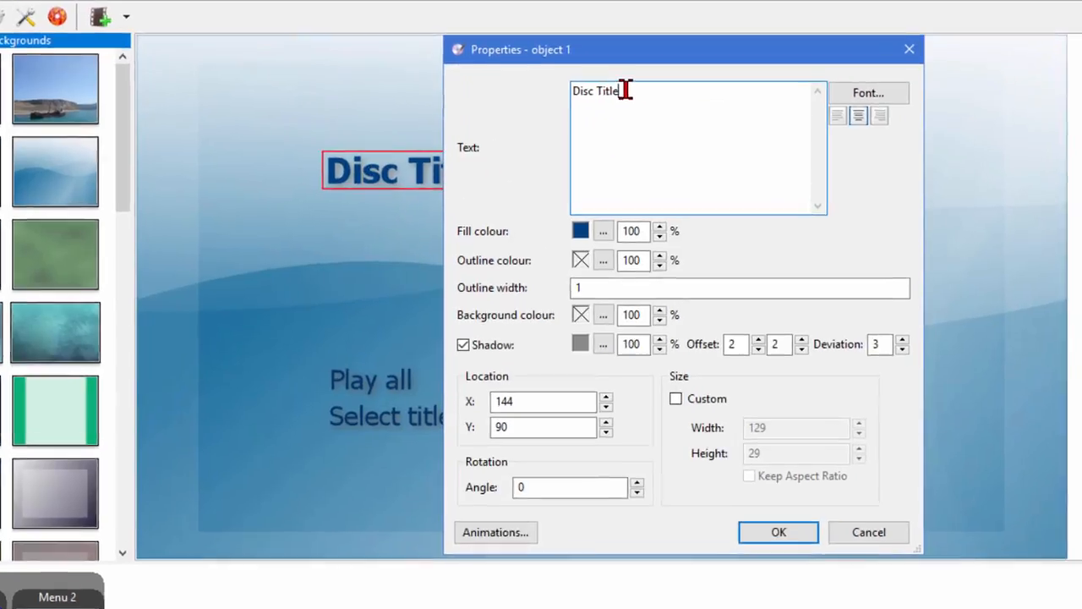
pyautogui.moveTo(656, 101); pyautogui.dragTo(592, 104)
pyautogui.write('Key')
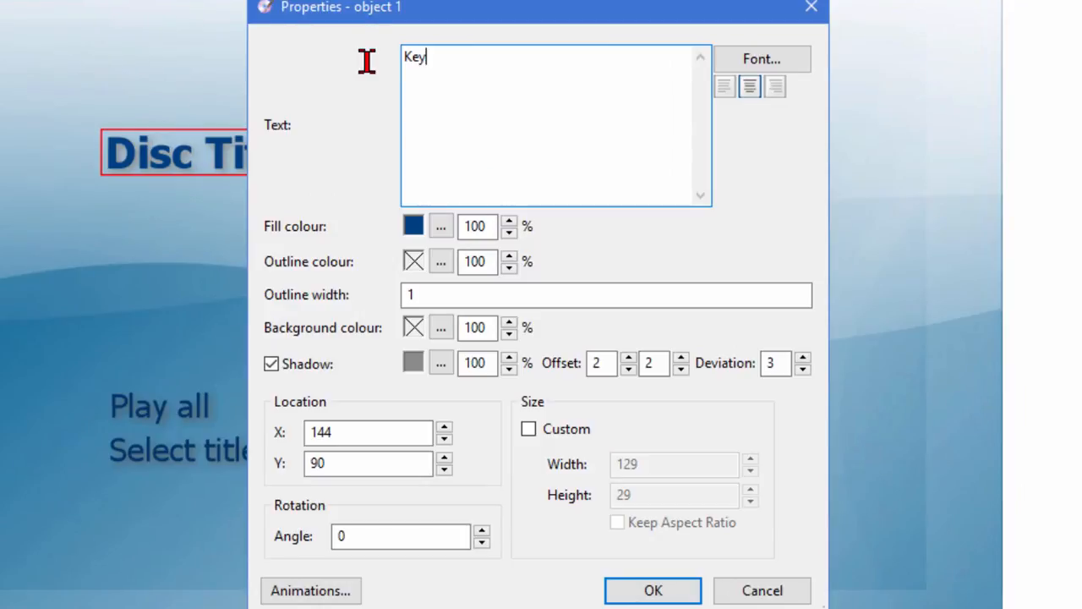
pyautogui.write(' West Videos')
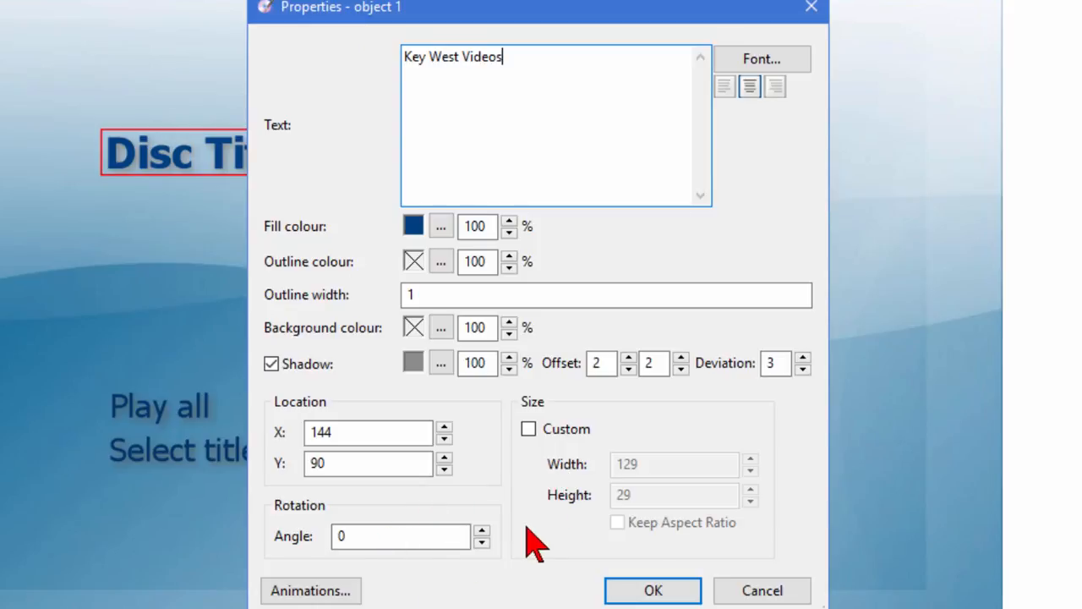
pyautogui.click(667, 589)
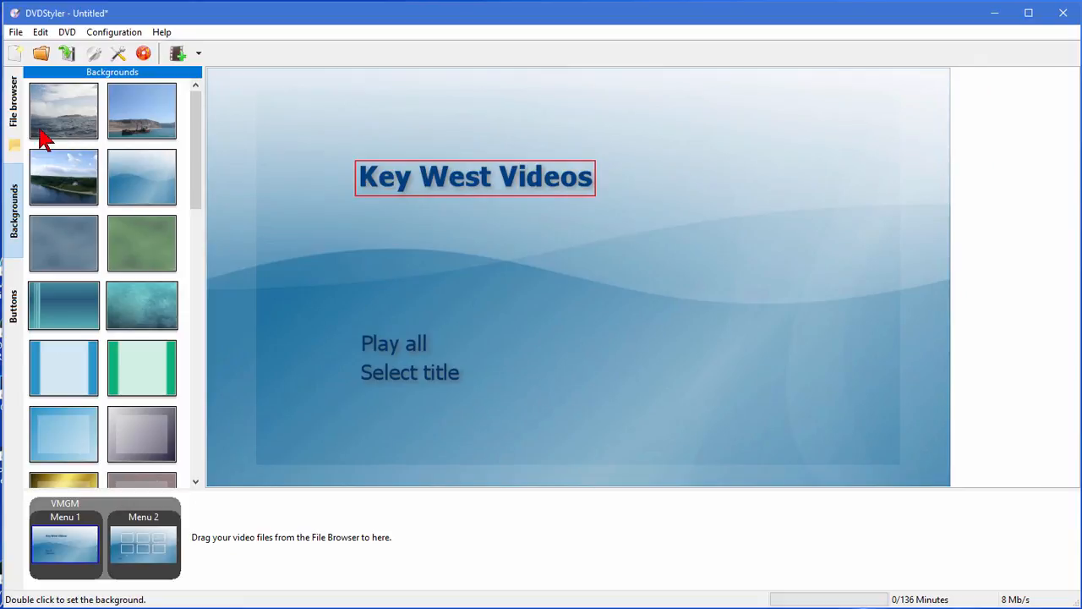
# Add the three MP4 clips with beach thumbnails from E:\testcaptures to the DVD as titles
pyautogui.click(16, 119)
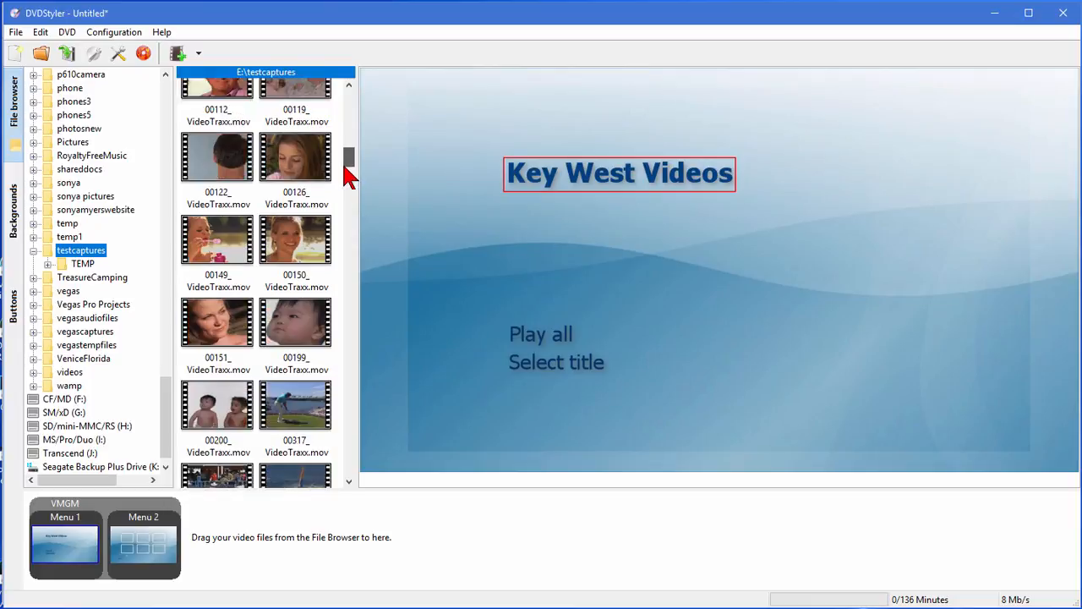
pyautogui.moveTo(342, 171); pyautogui.dragTo(340, 203)
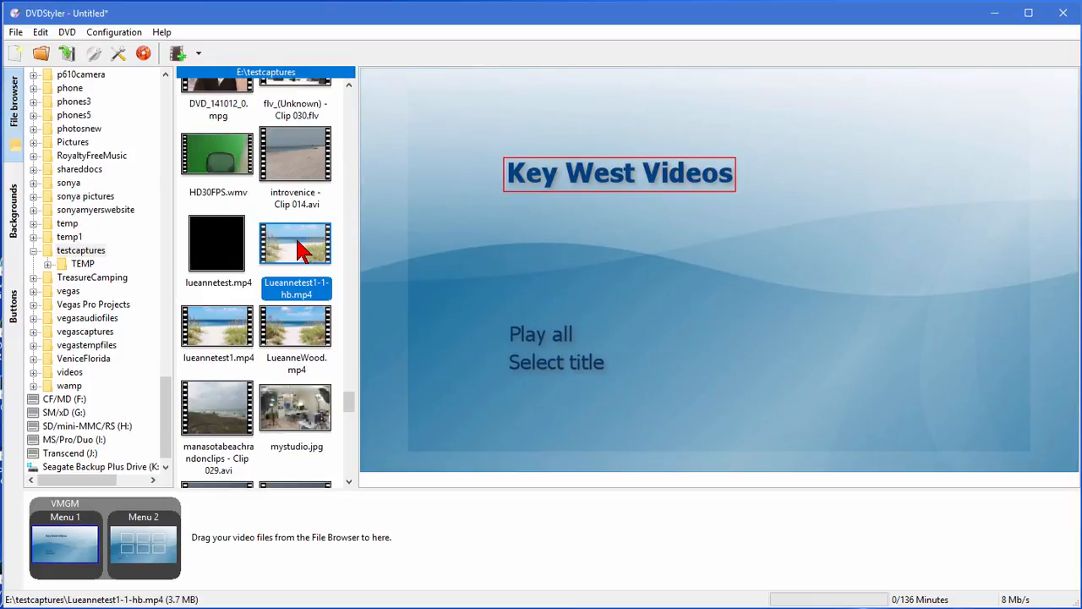
pyautogui.keyDown('ctrl'); pyautogui.click(234, 336); pyautogui.keyUp('ctrl')
pyautogui.keyDown('ctrl'); pyautogui.click(286, 337); pyautogui.keyUp('ctrl')
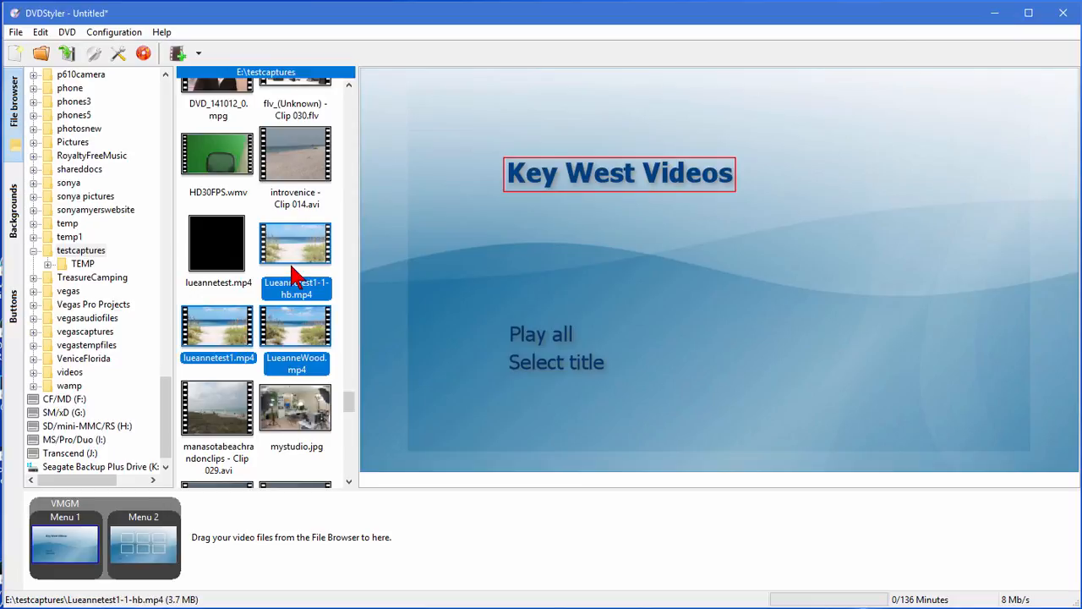
pyautogui.moveTo(279, 338); pyautogui.dragTo(279, 484)
pyautogui.moveTo(279, 554); pyautogui.dragTo(277, 552)
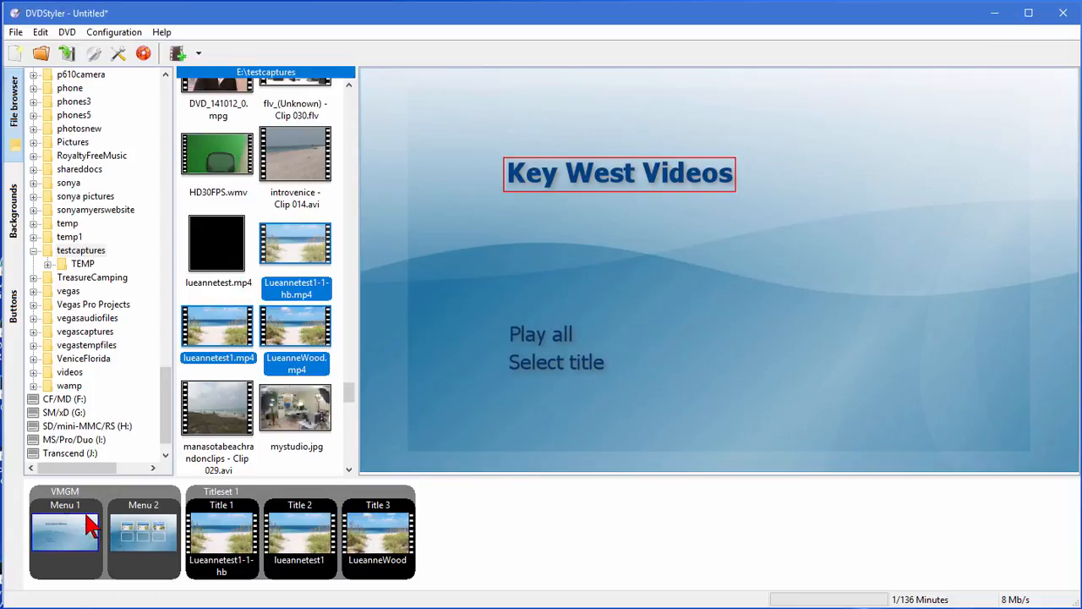
# Examine the title selection page in Menu 2, the available button designs and the Back button's properties
pyautogui.click(154, 536)
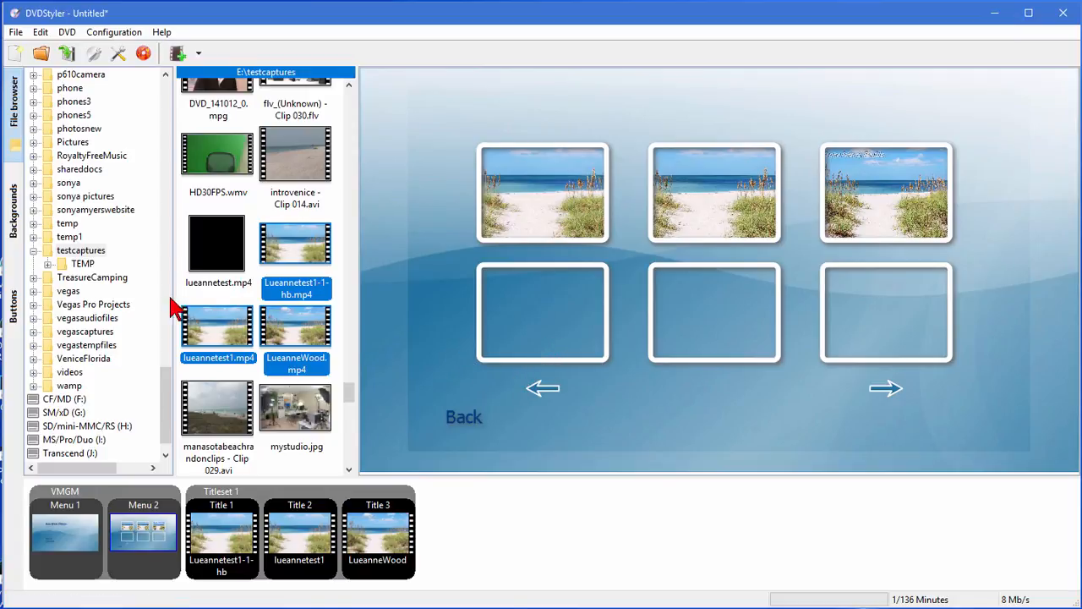
pyautogui.click(14, 311)
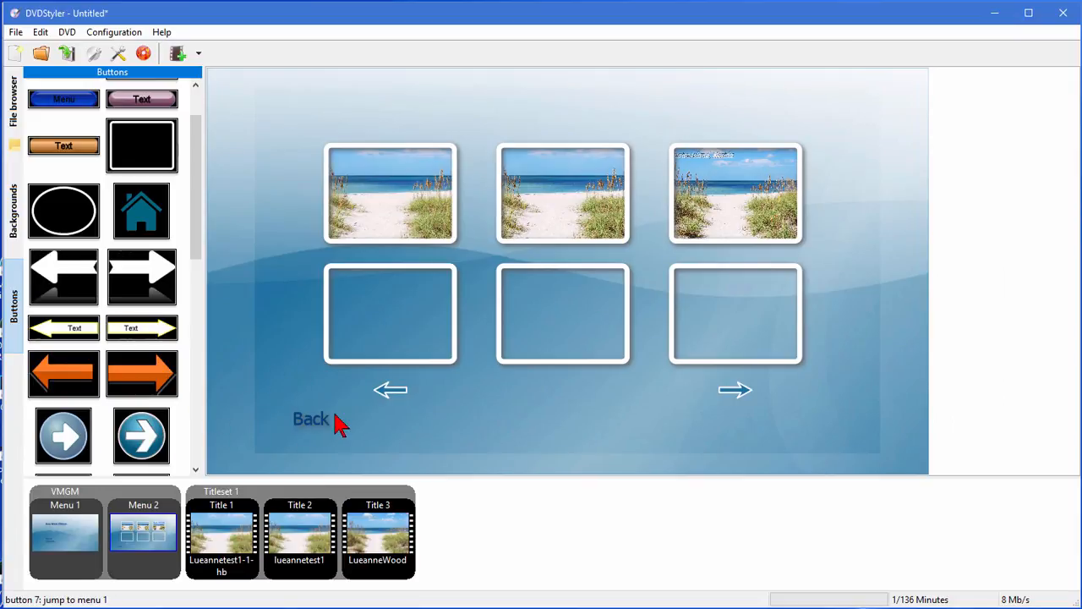
pyautogui.doubleClick(309, 429)
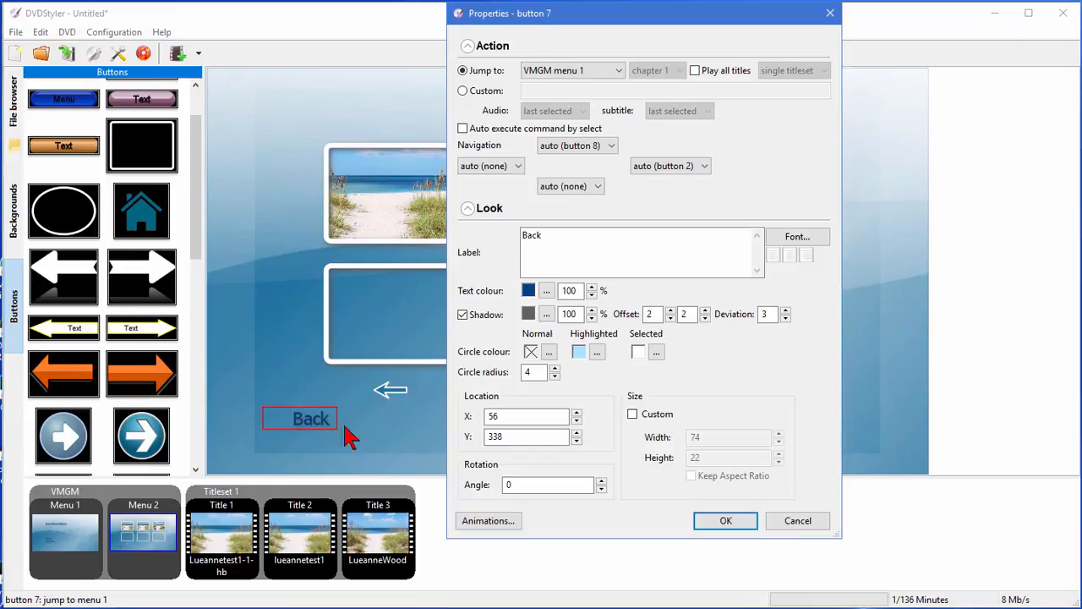
pyautogui.click(734, 519)
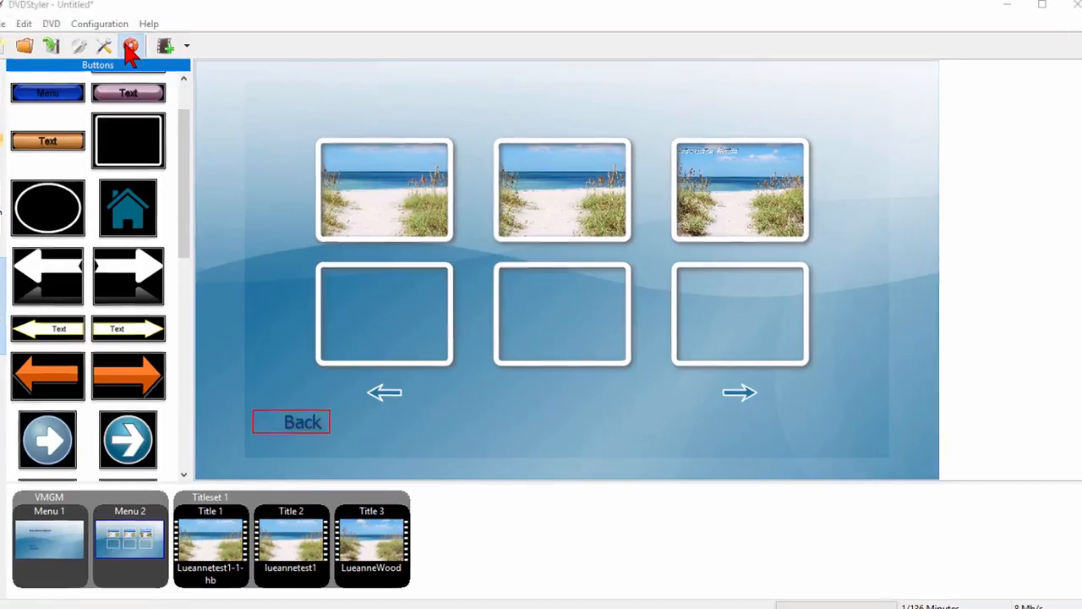
# Review the DVD output options just generate, create iso image and burn, without starting any output
pyautogui.click(144, 54)
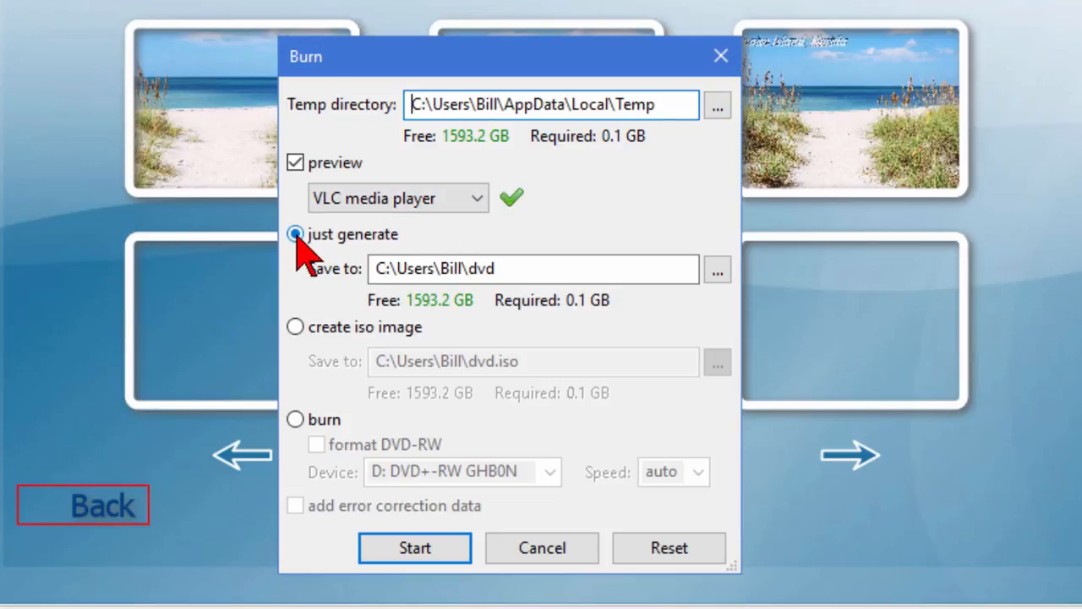
pyautogui.click(295, 326)
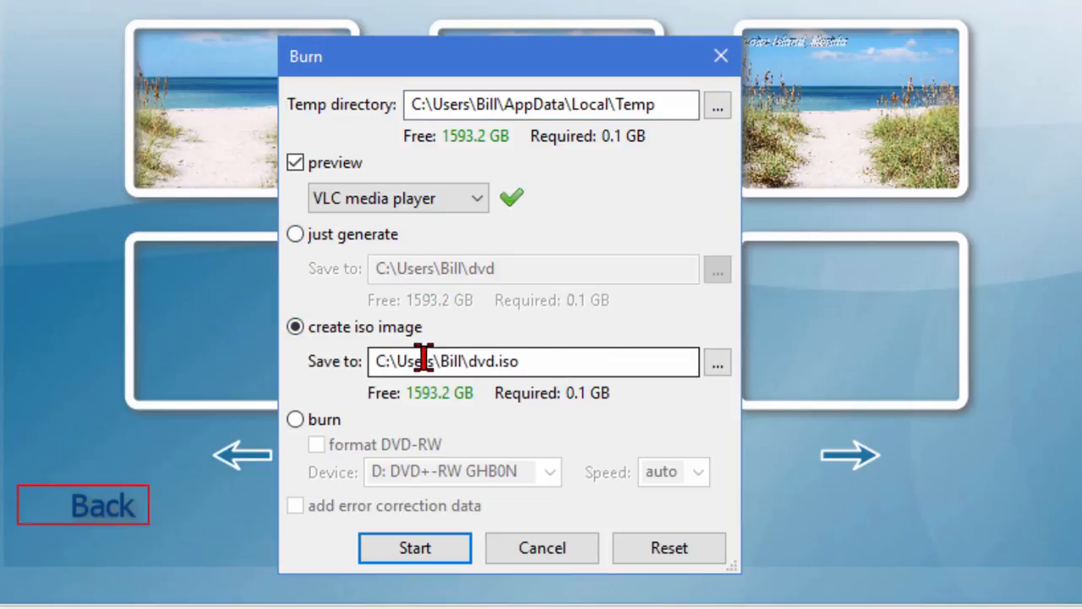
pyautogui.click(295, 419)
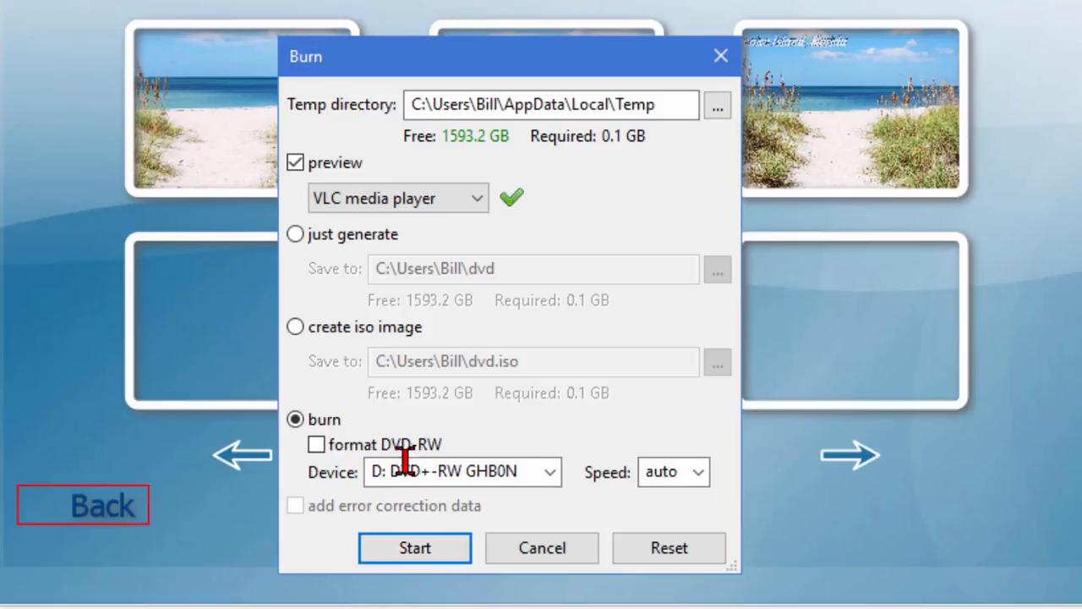
pyautogui.click(296, 234)
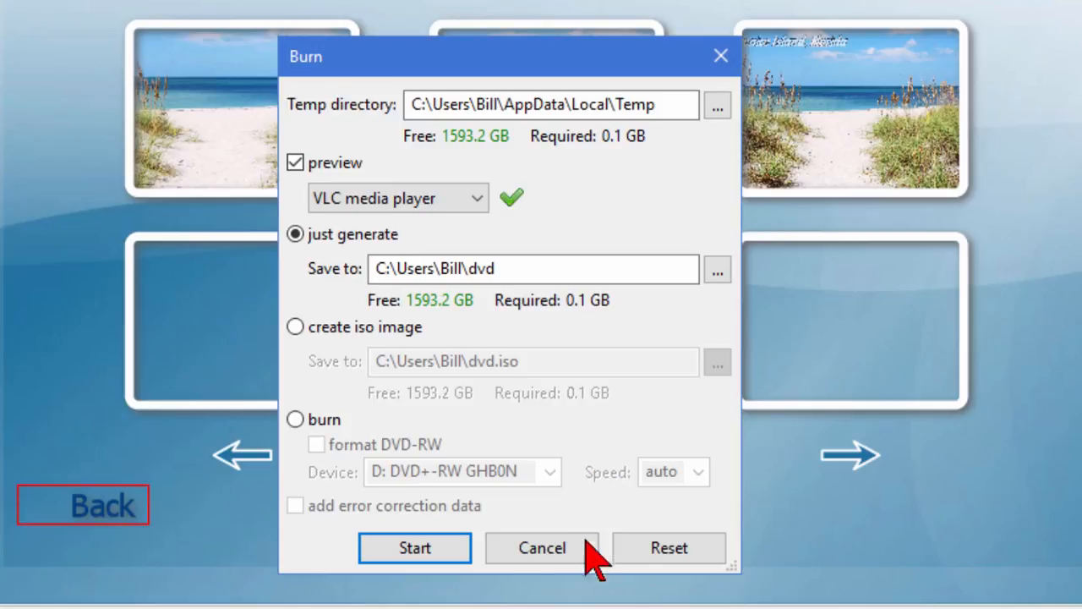
pyautogui.click(556, 550)
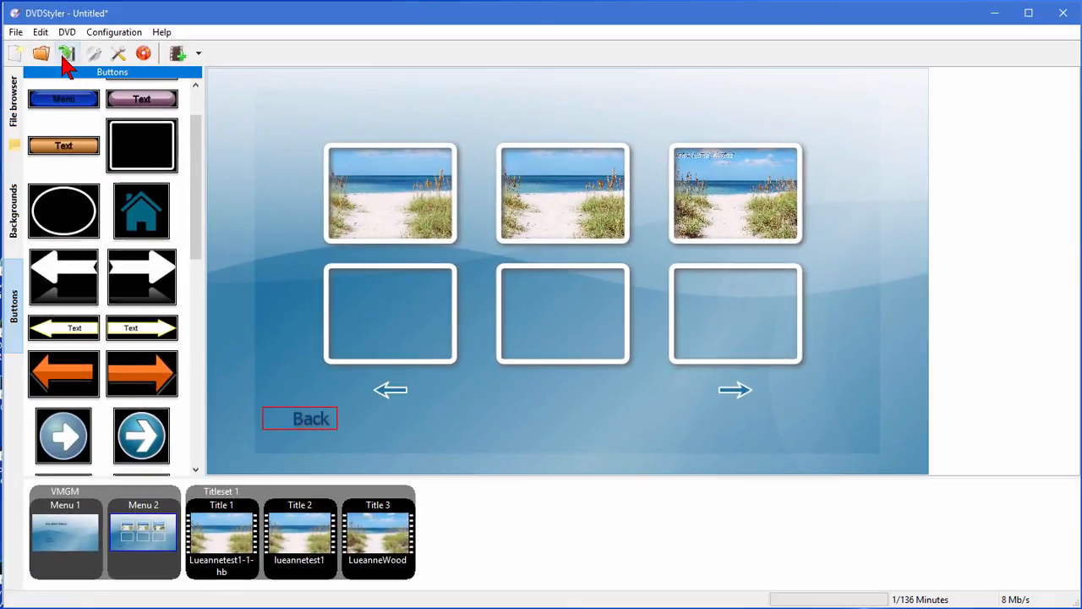
pyautogui.click(16, 34)
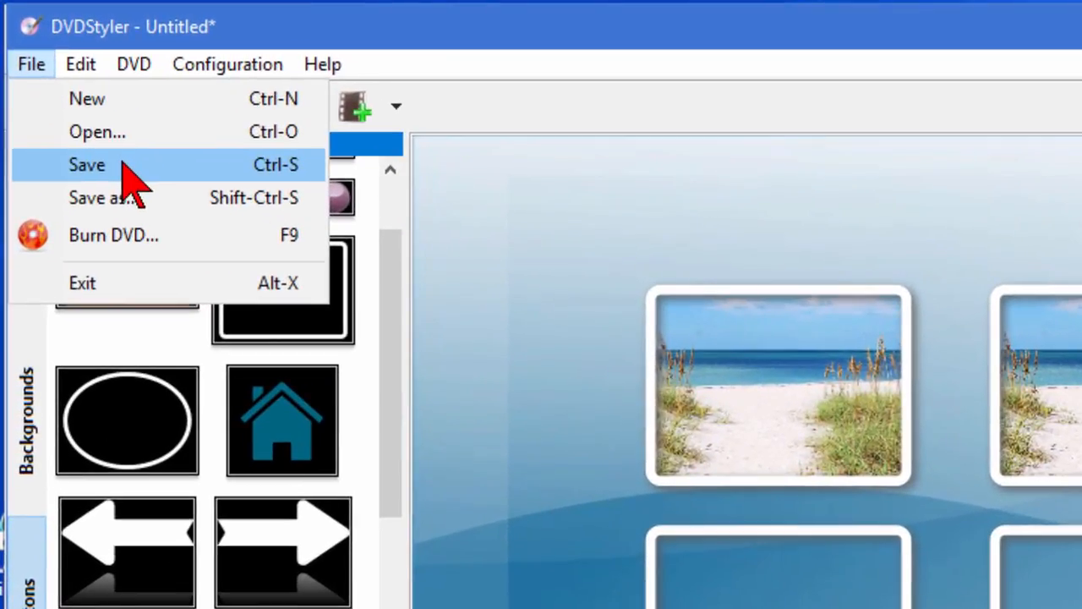
pyautogui.click(490, 53)
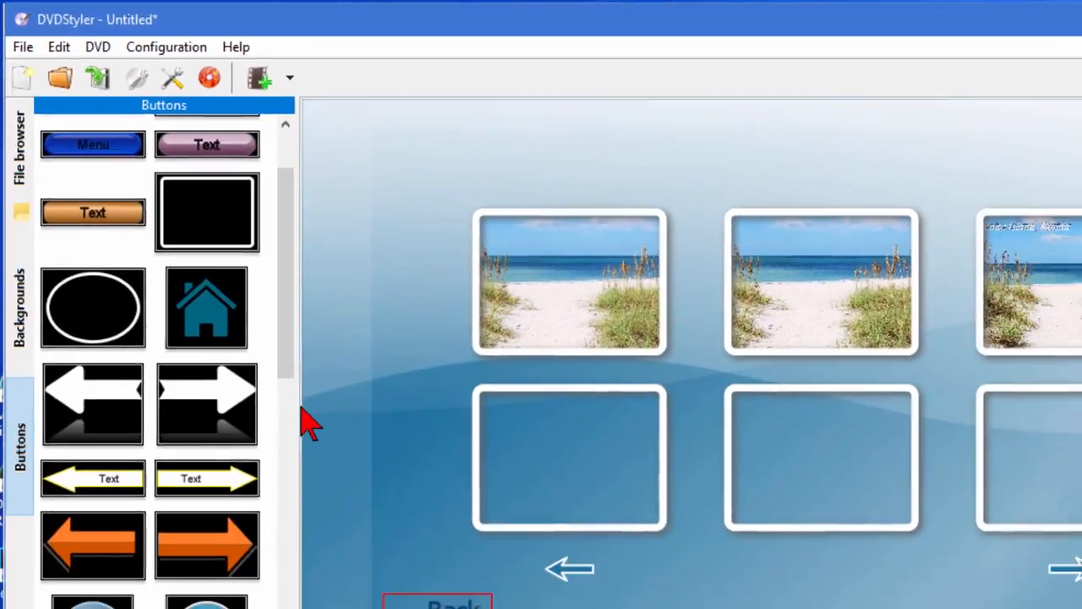